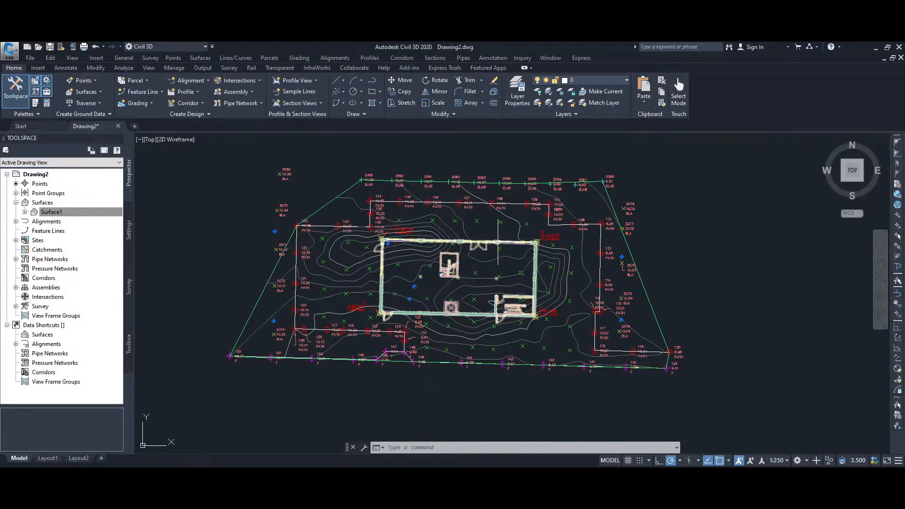
- Move the building block reference to the A-BLDG layer through its properties
click(497, 241)
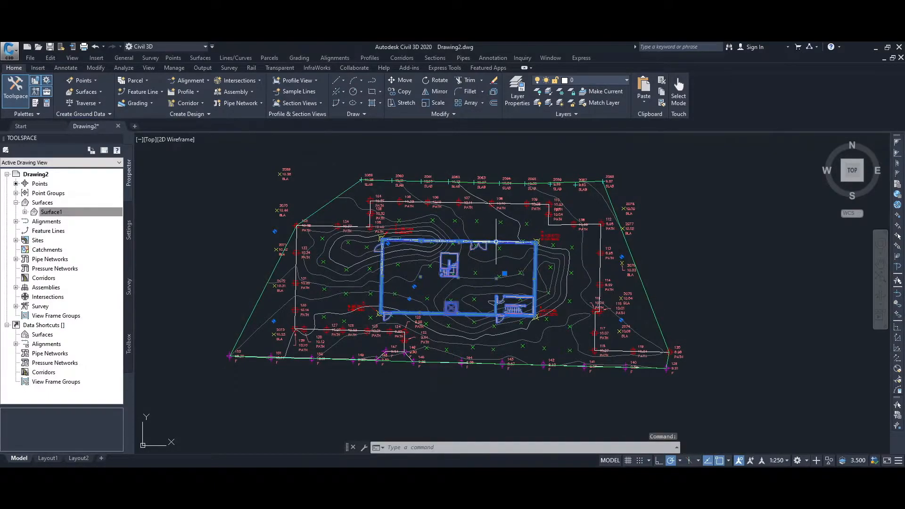
right_click(496, 242)
click(524, 315)
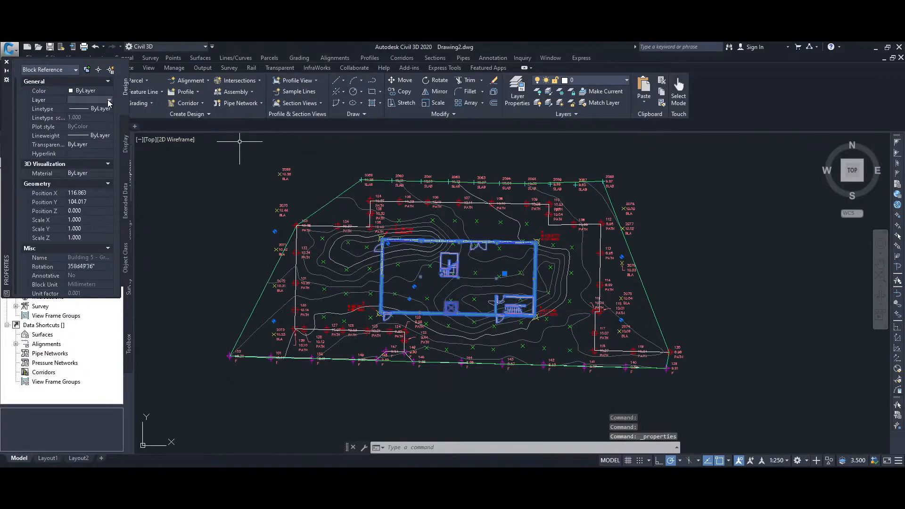
click(109, 102)
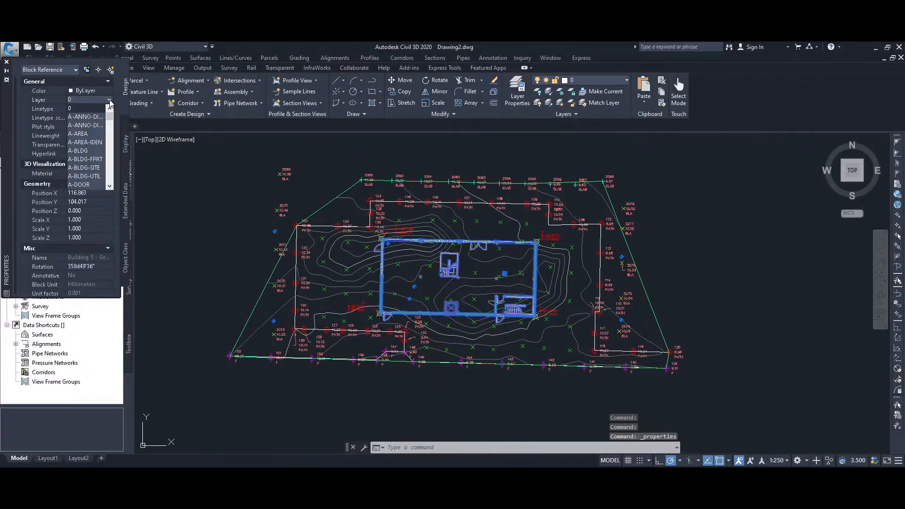
click(72, 151)
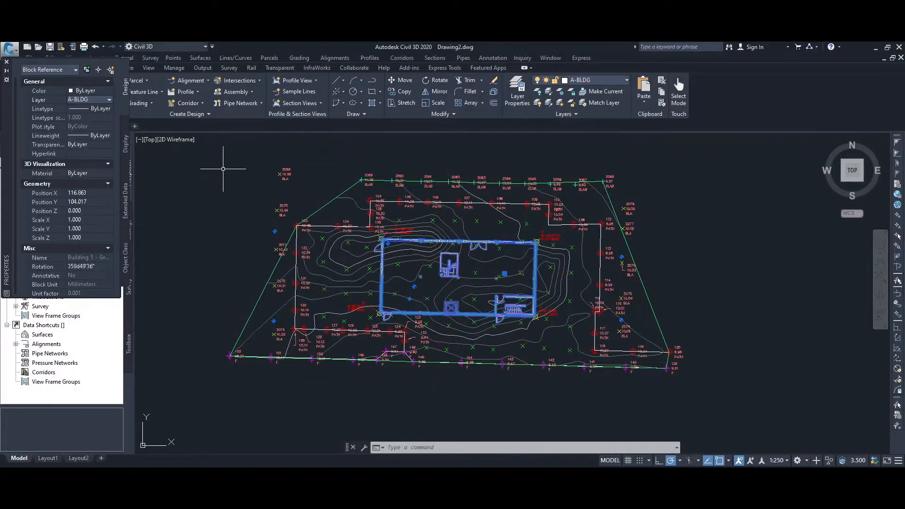
click(6, 63)
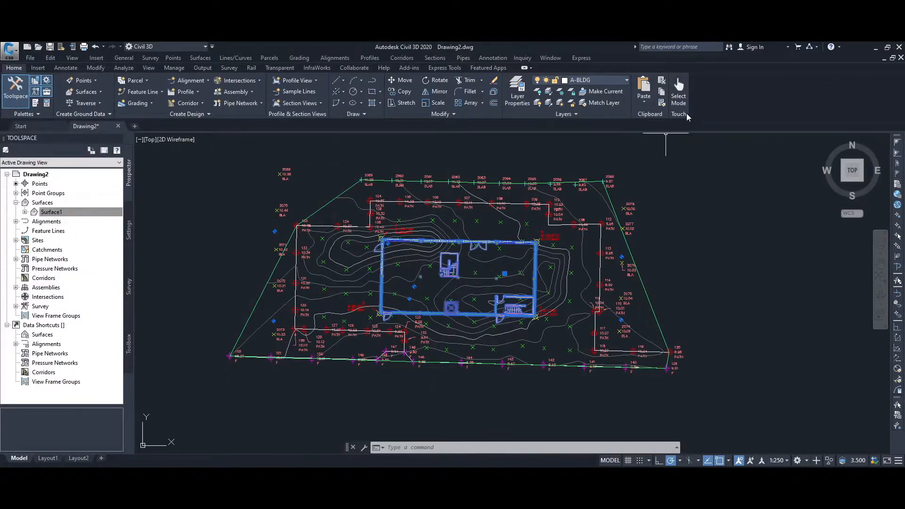
- Turn off and freeze the A-BLDG layer to hide the building plan
click(627, 81)
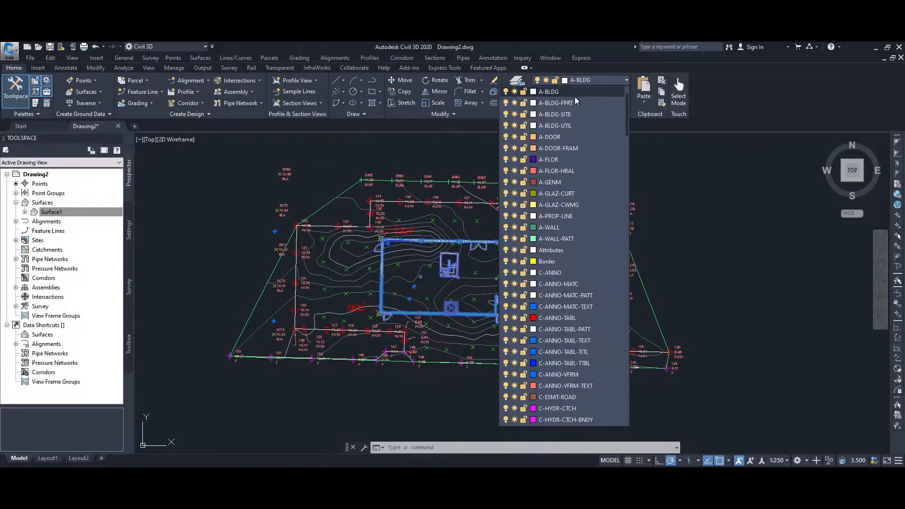
click(507, 92)
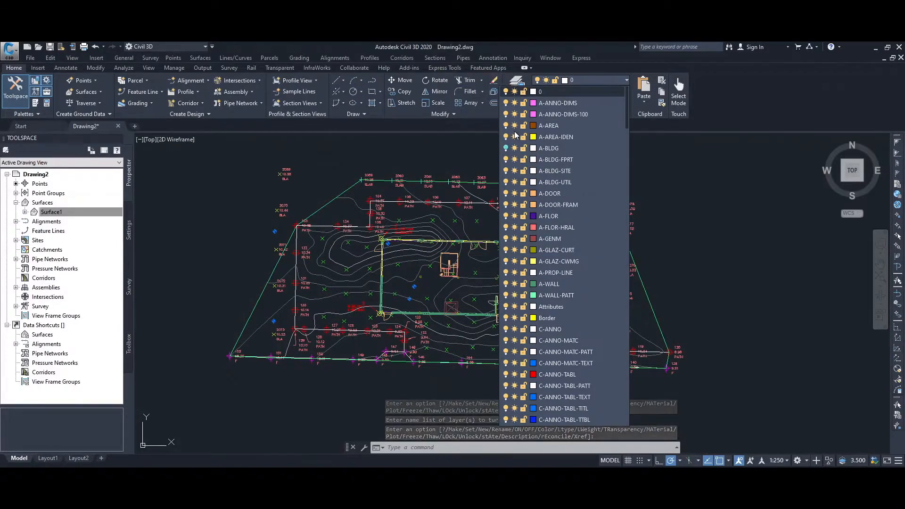
click(515, 149)
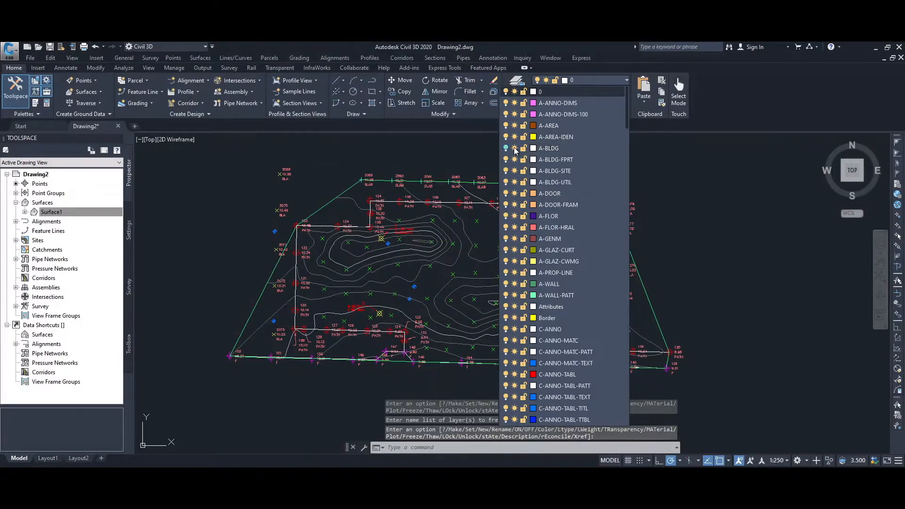
click(664, 169)
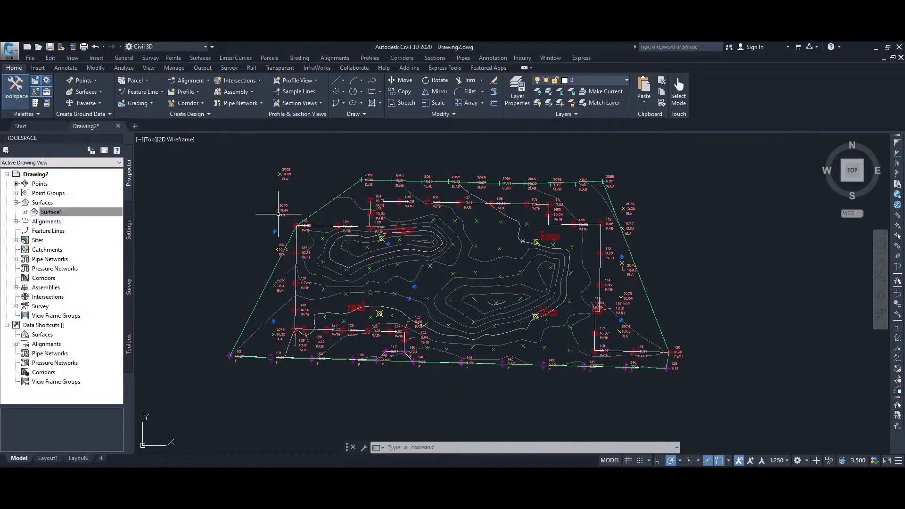
- Create a new TIN surface on layer C-TOPO with the default name and style
click(44, 211)
click(42, 203)
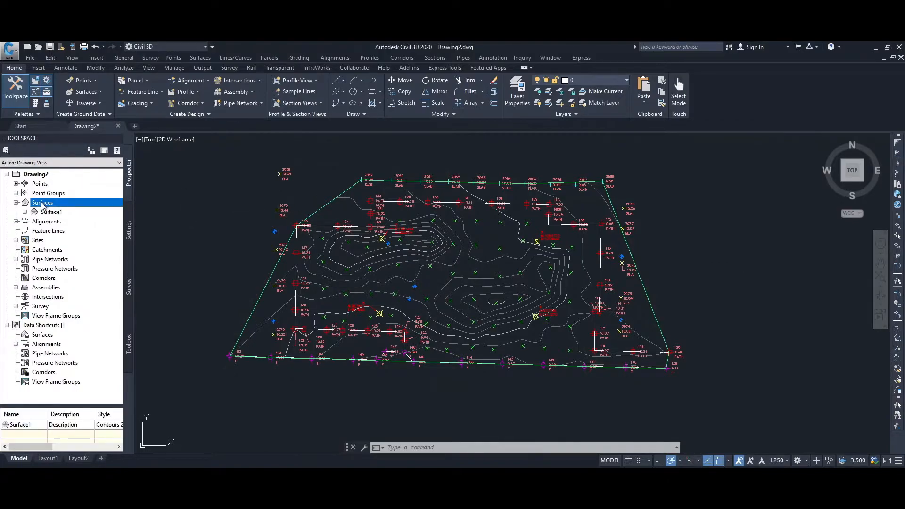
right_click(43, 203)
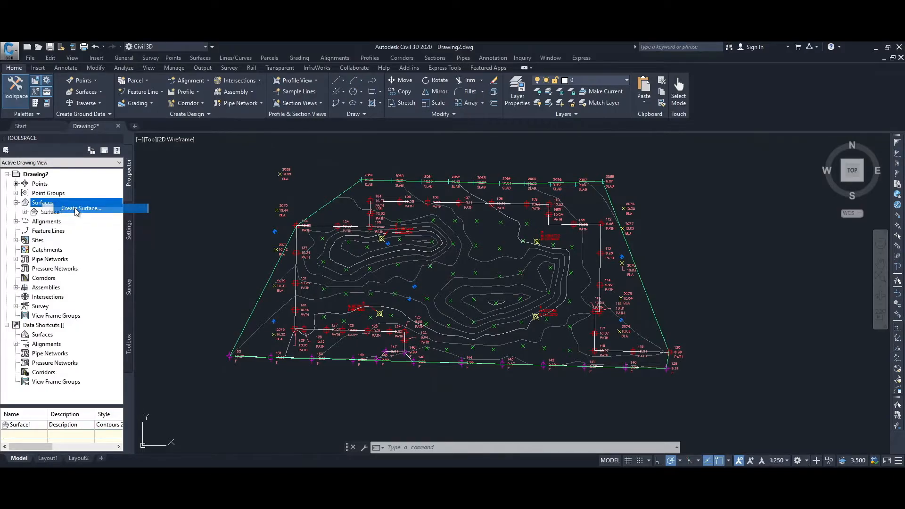
click(76, 209)
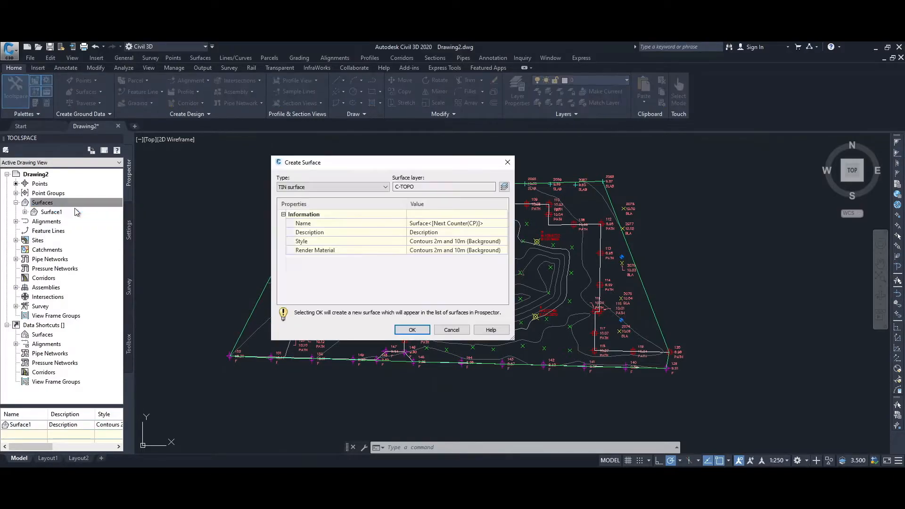
click(412, 330)
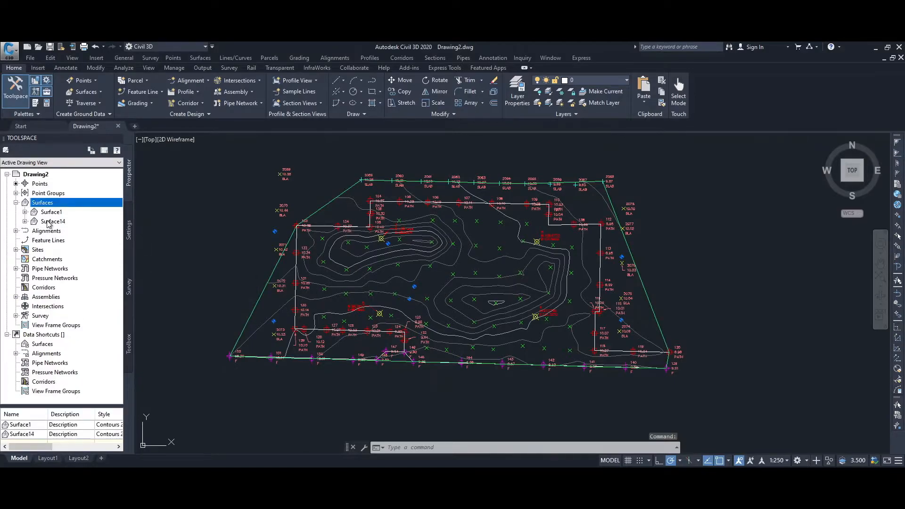
- Add the Path and Fence point groups to the definition of the new surface
click(25, 222)
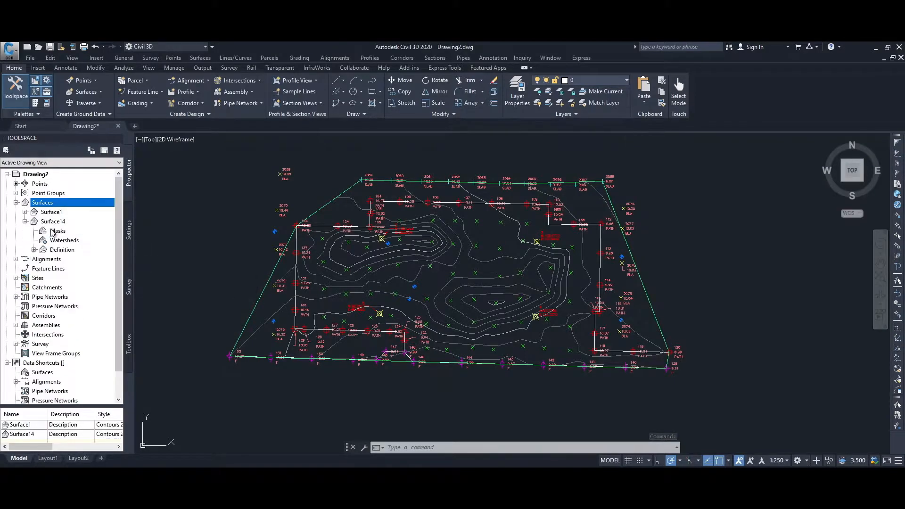
click(59, 249)
click(33, 250)
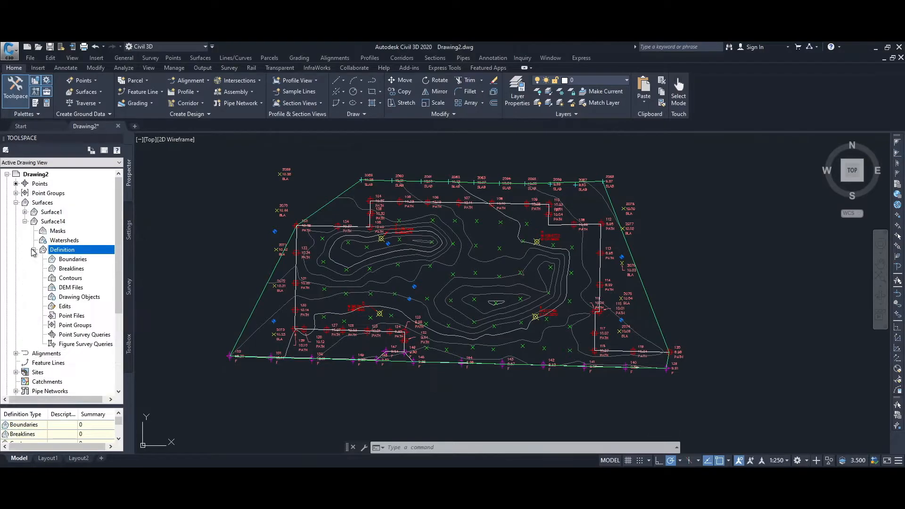
click(74, 327)
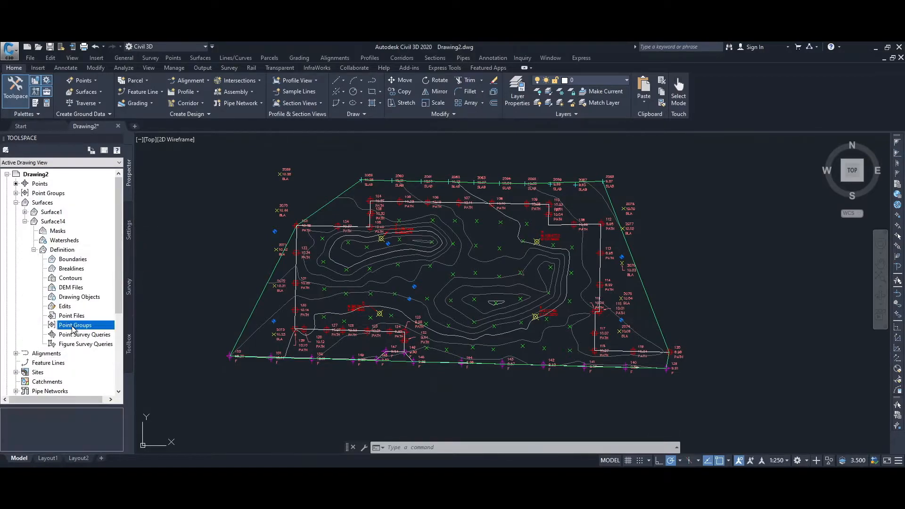
right_click(73, 329)
click(92, 331)
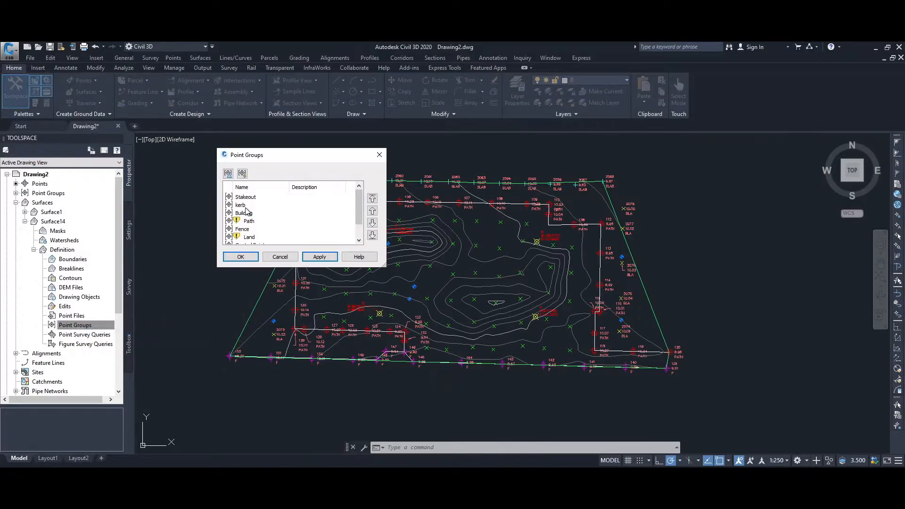
click(253, 223)
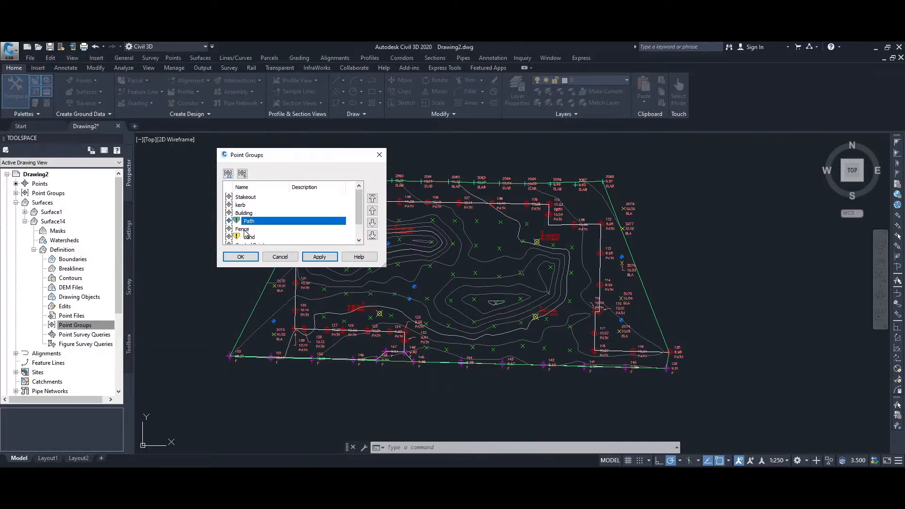
shift+click(244, 230)
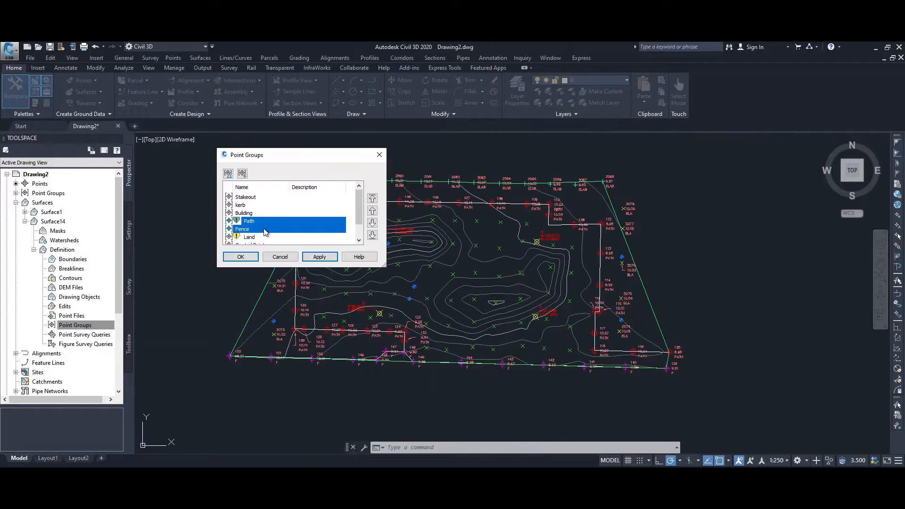
click(309, 259)
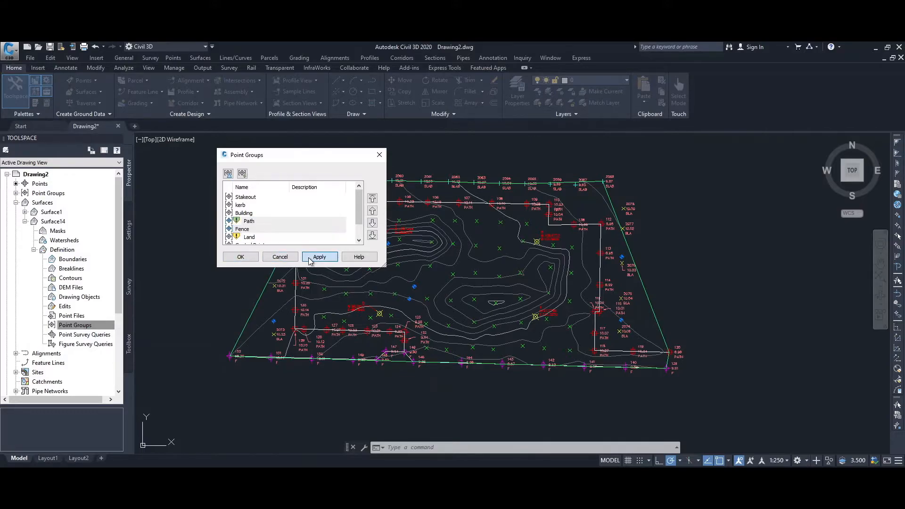
click(240, 258)
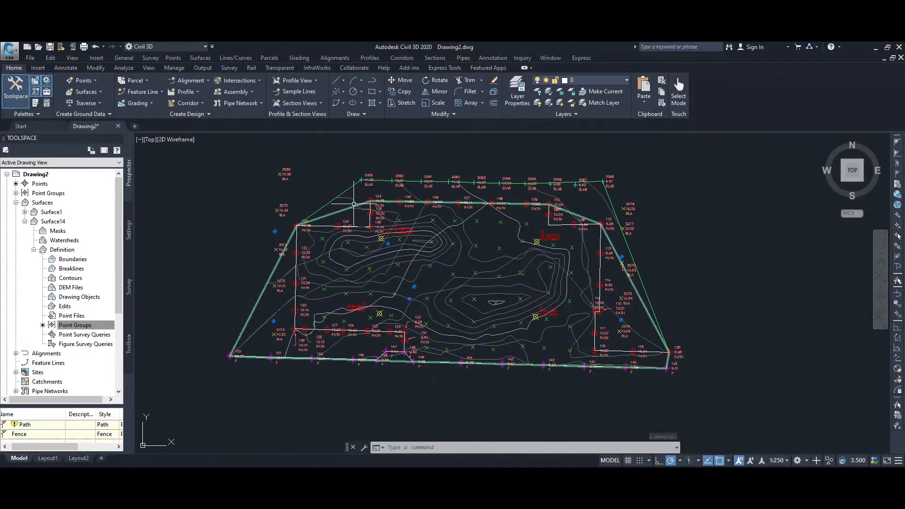
click(342, 211)
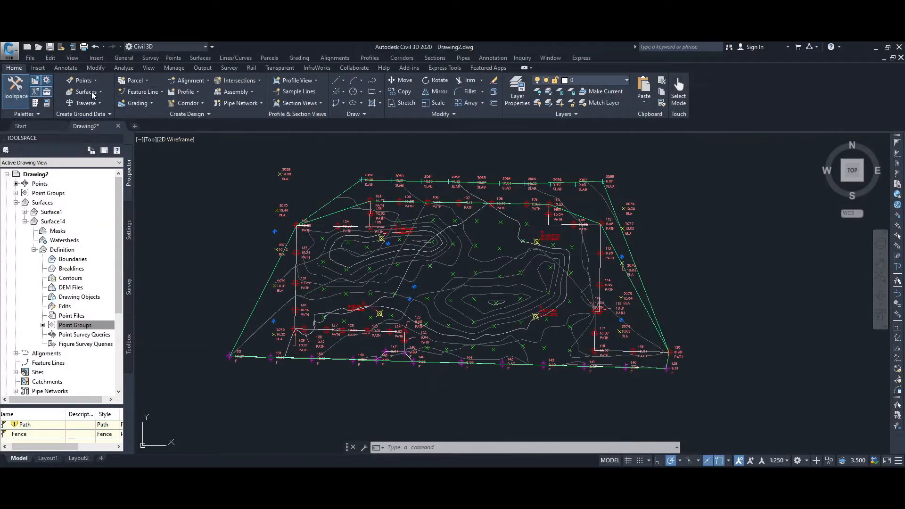
- Start a new TIN volume surface from the Volumes Dashboard and set Surface14 as its base surface
click(96, 69)
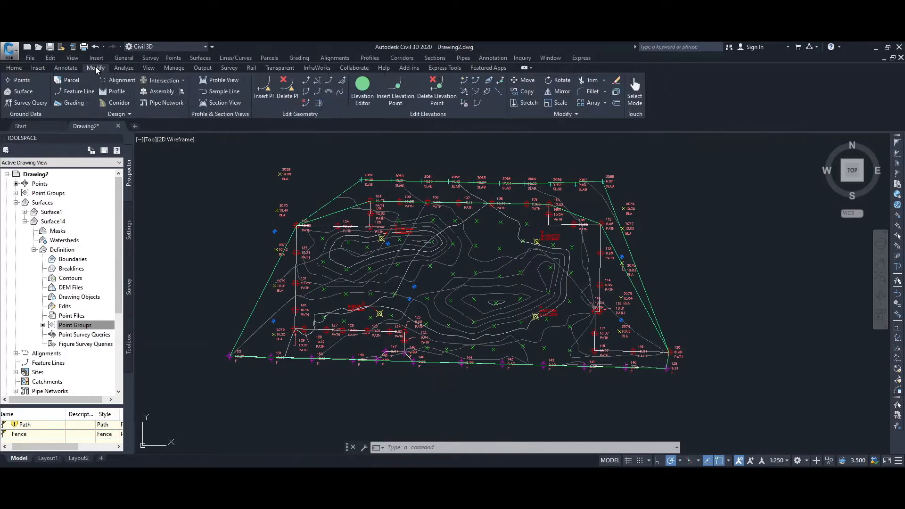
click(128, 68)
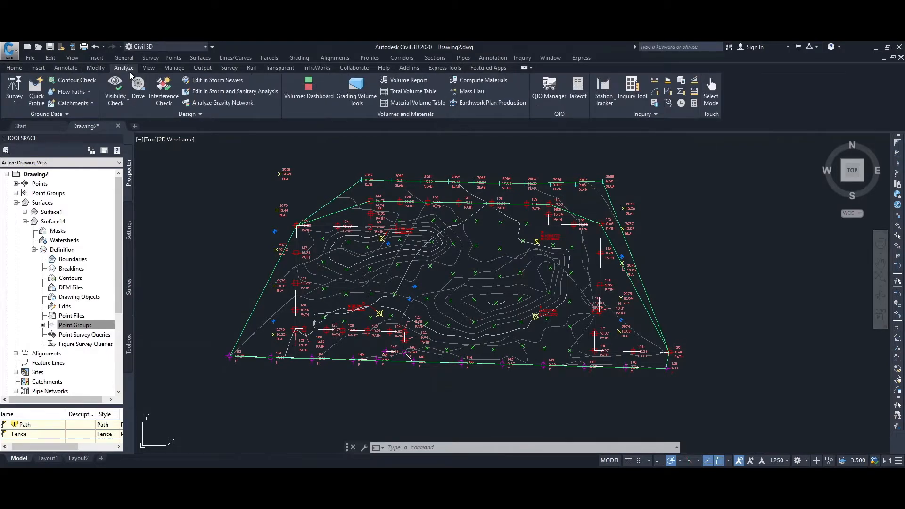
click(310, 88)
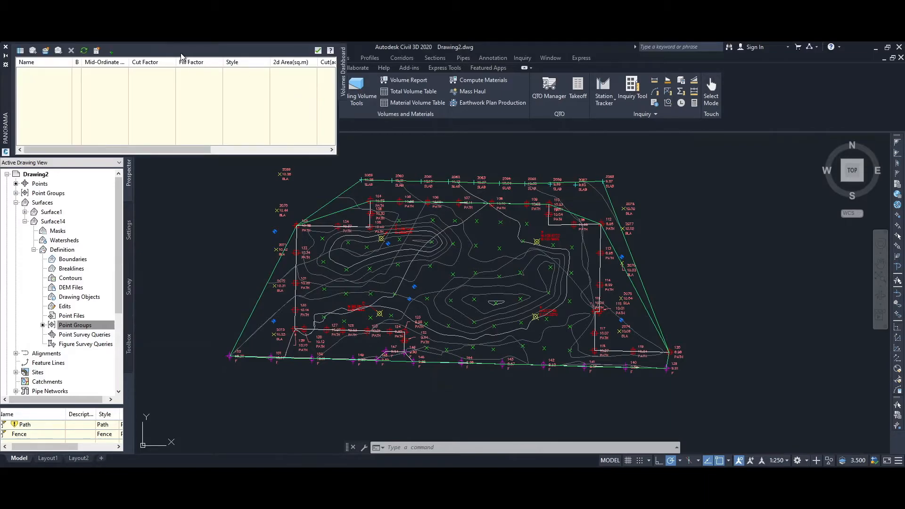
click(48, 55)
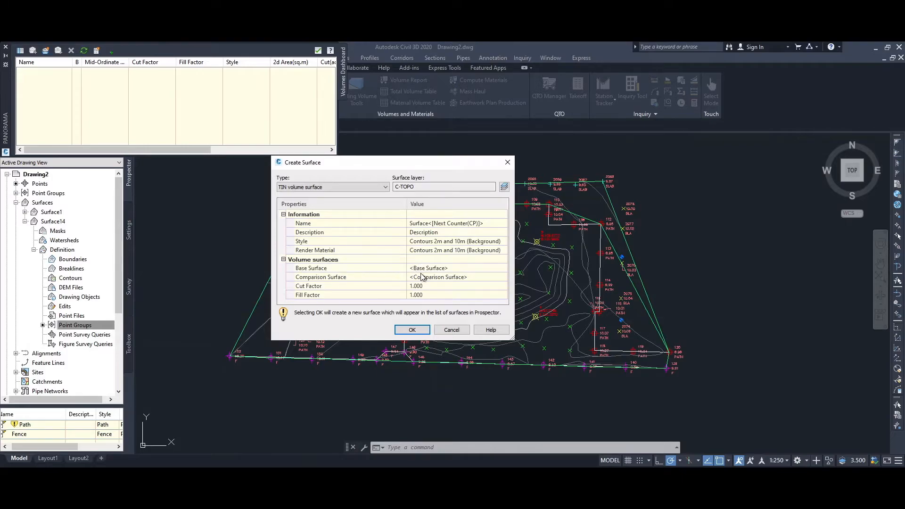
click(431, 268)
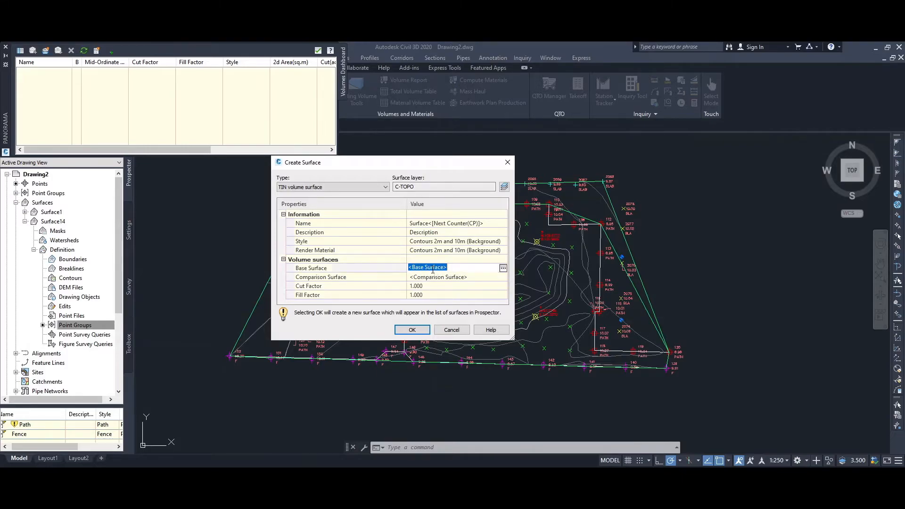
click(503, 269)
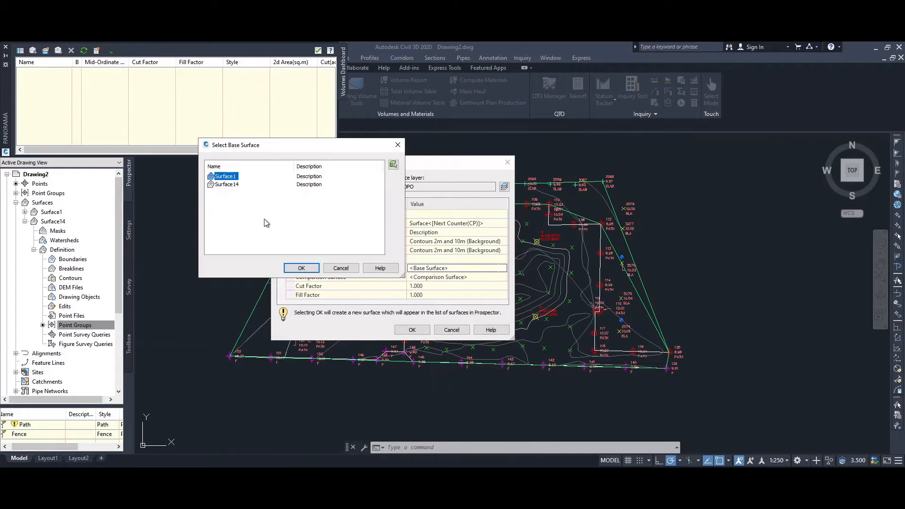
click(224, 185)
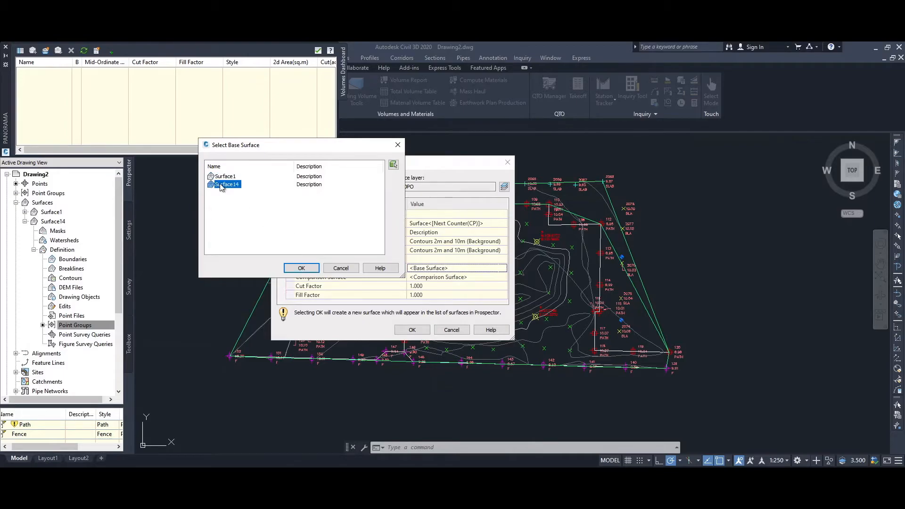
click(301, 268)
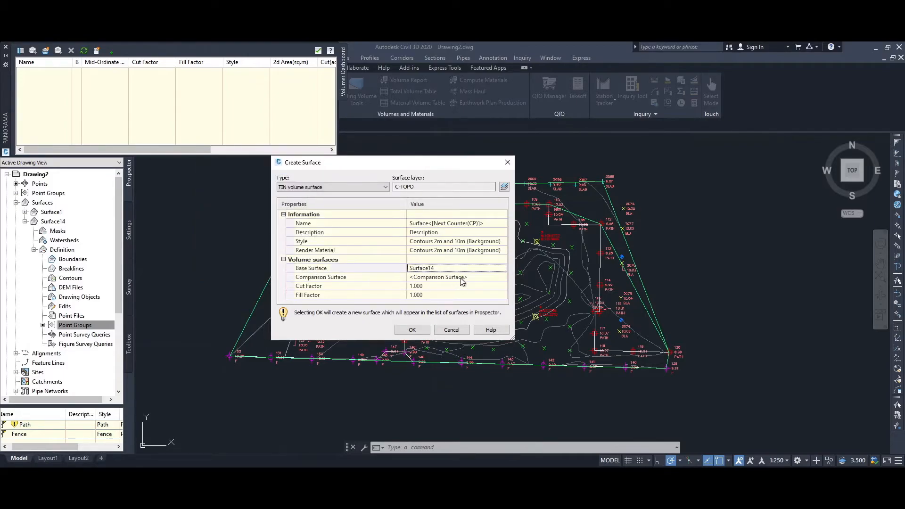
- Create the volume surface with Surface1 as the comparison surface, and review its cut, fill and net volumes
click(490, 277)
click(503, 277)
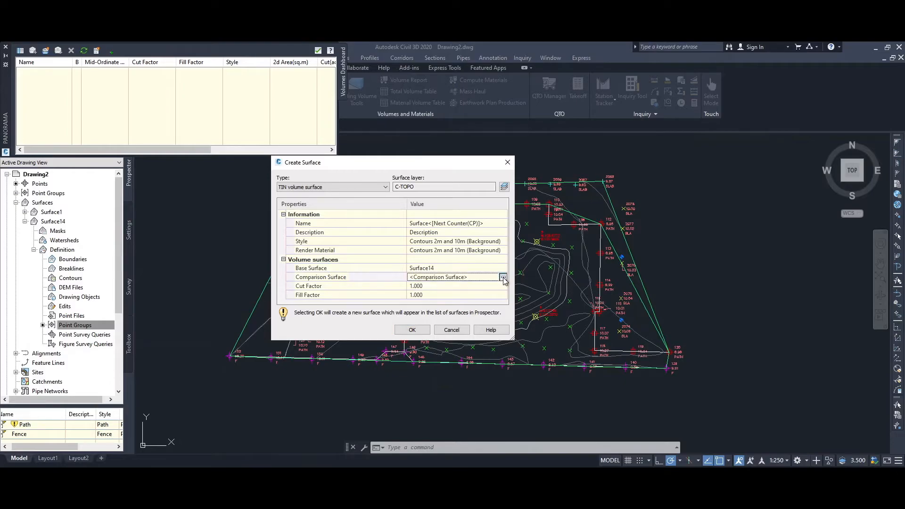
click(221, 177)
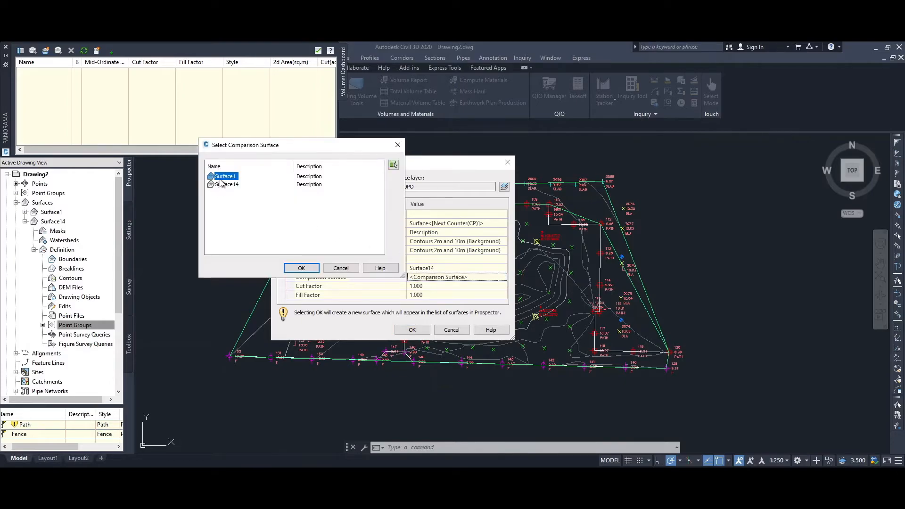
click(301, 268)
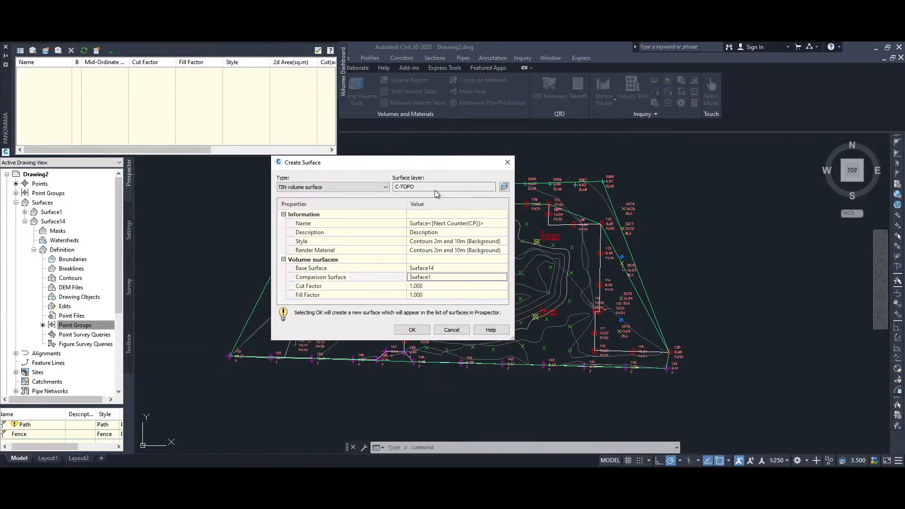
click(412, 330)
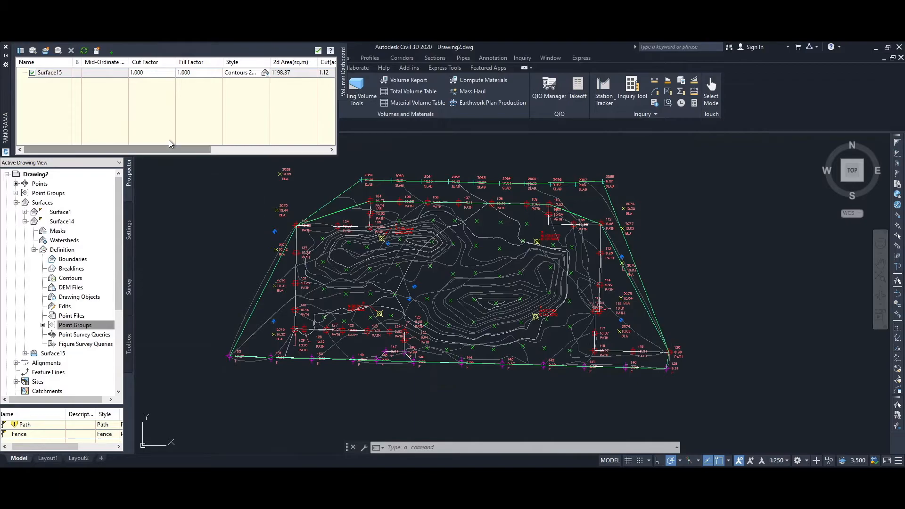
drag(173, 153, 294, 154)
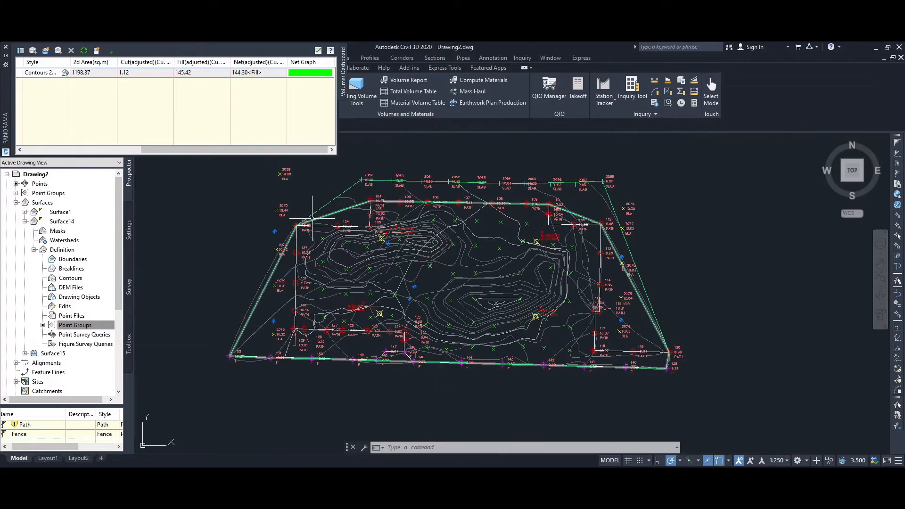
- Insert the cut/fill summary table into the drawing below the site's surface, check it, and close the Volumes Dashboard
mouse_move(295, 226)
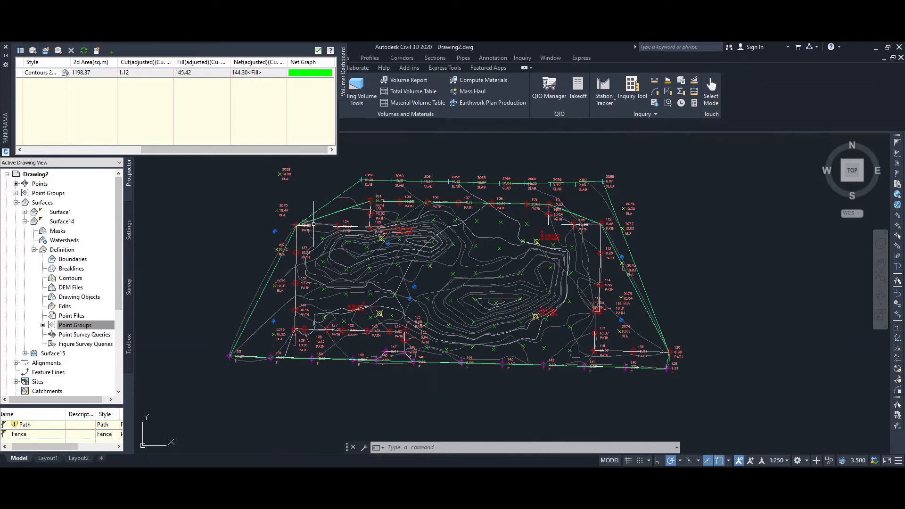
click(111, 51)
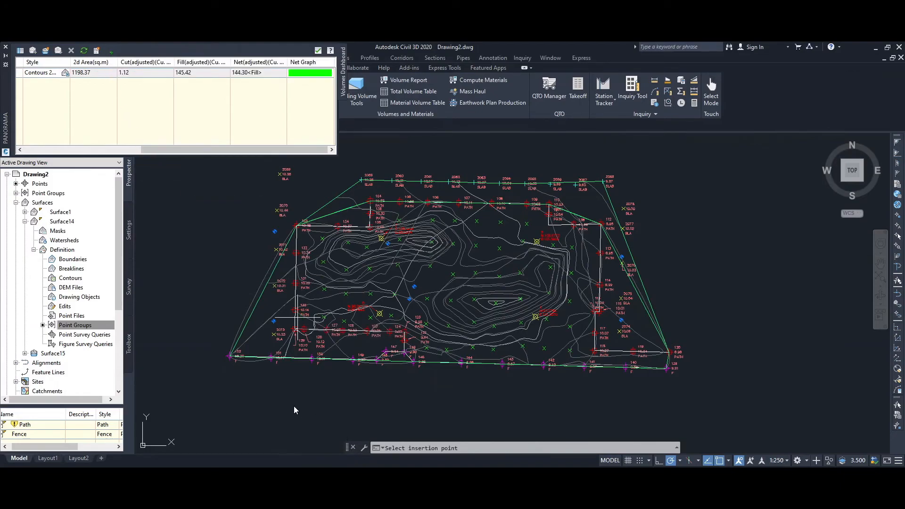
middle_drag(293, 406, 298, 315)
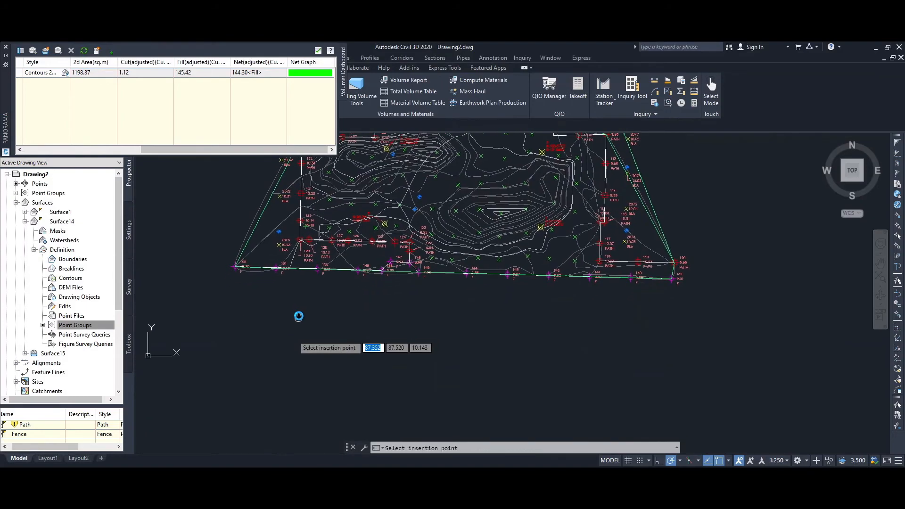
click(305, 337)
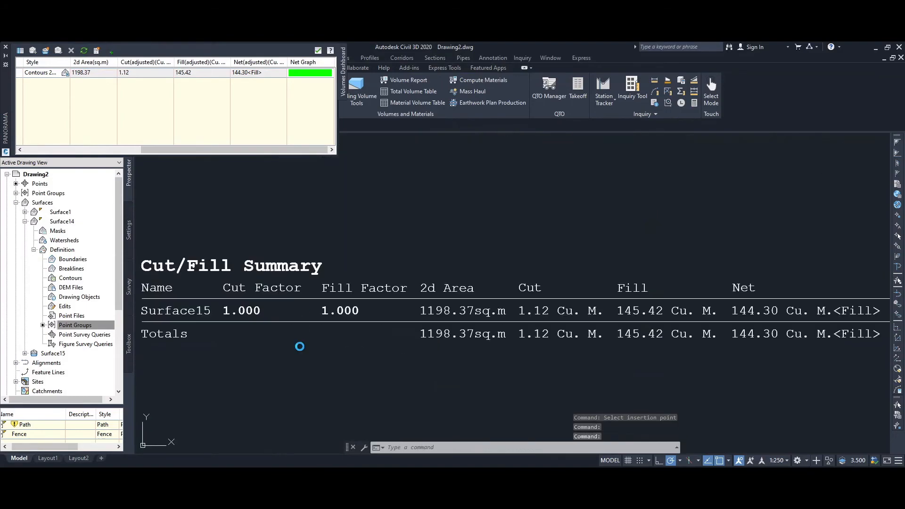
scroll(339, 346, up, 4)
scroll(339, 345, down, 4)
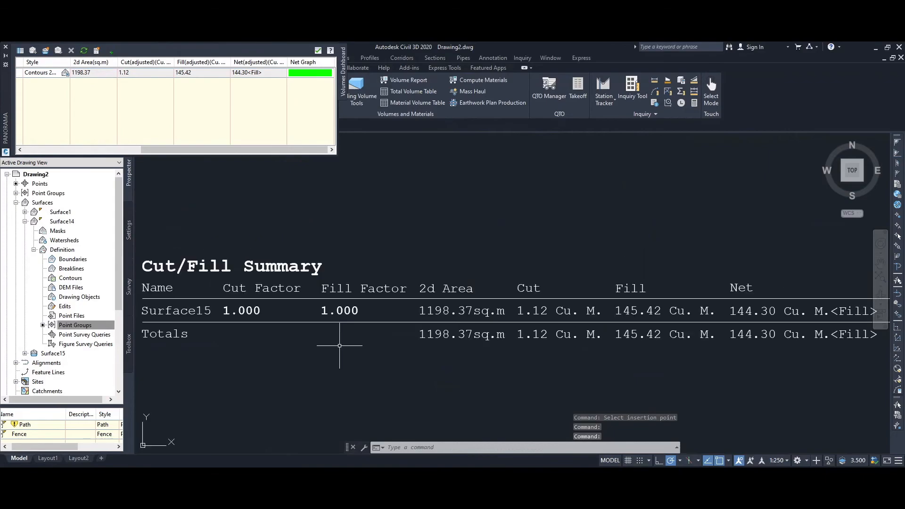
scroll(339, 346, down, 4)
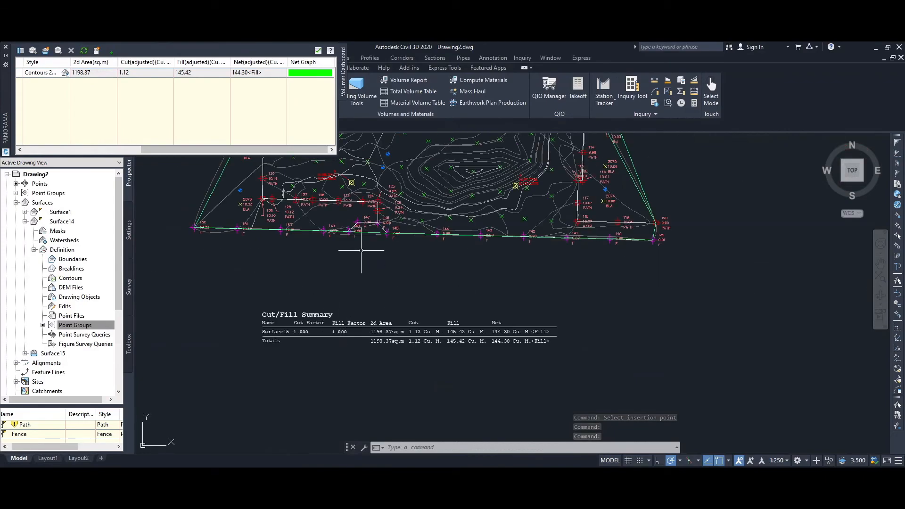
scroll(354, 264, down, 2)
scroll(223, 329, down, 2)
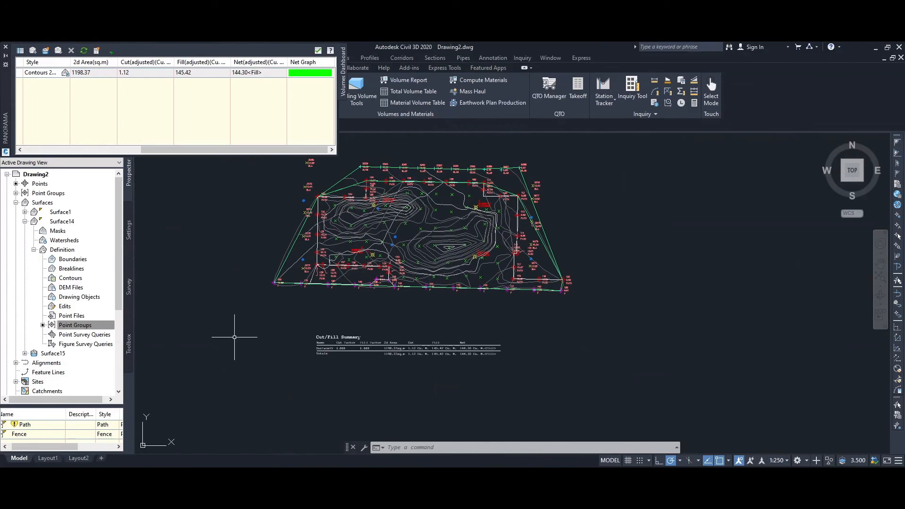
click(5, 47)
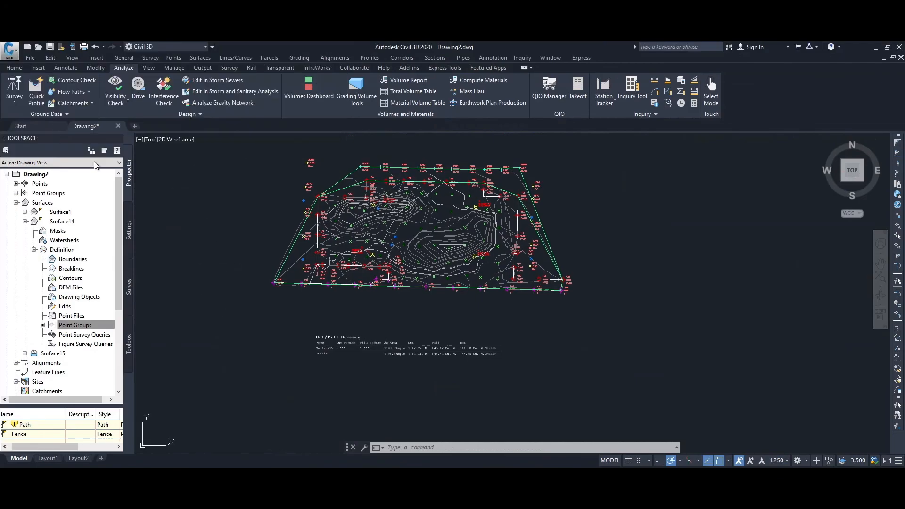